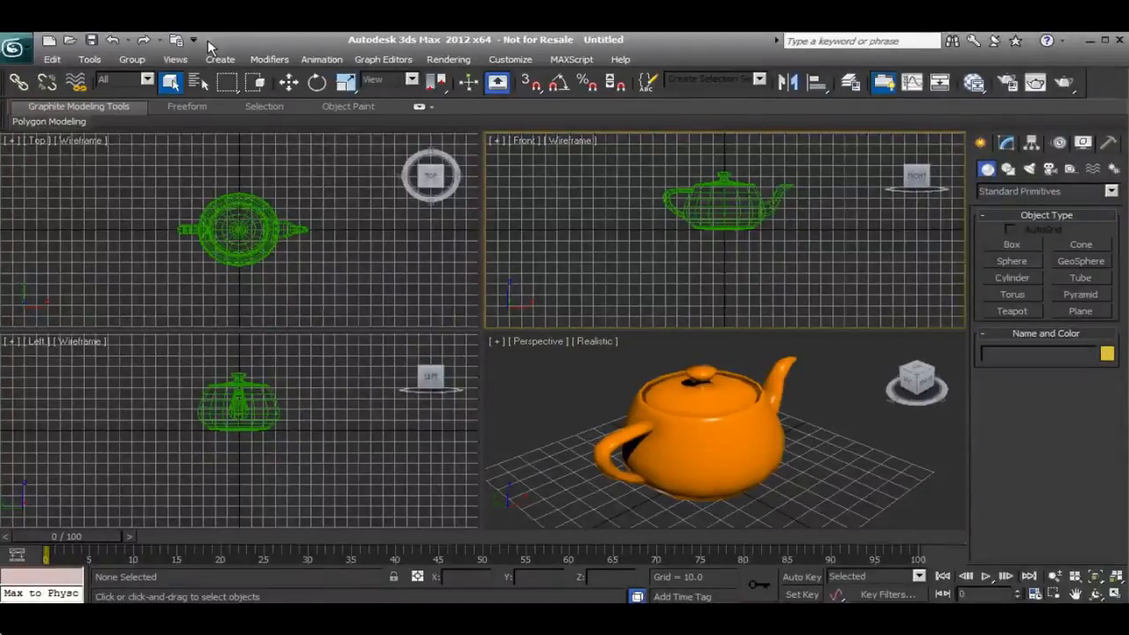
Examine the file commands, including New, Open, Import and Export, and the categories of objects that can be created.
click(27, 51)
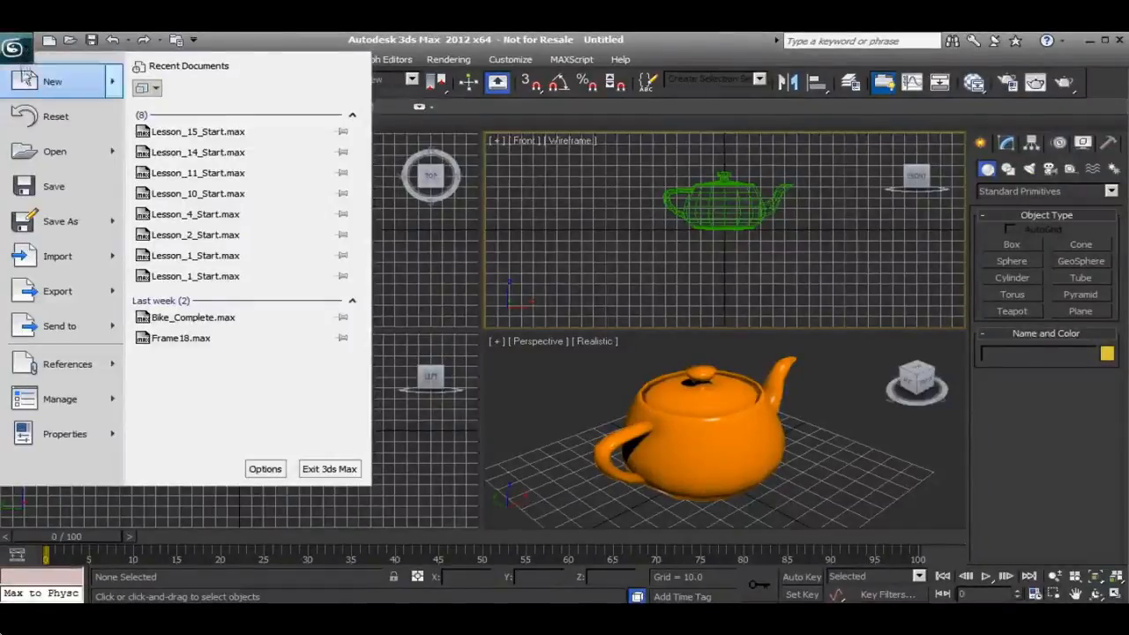
mouse_move(59, 85)
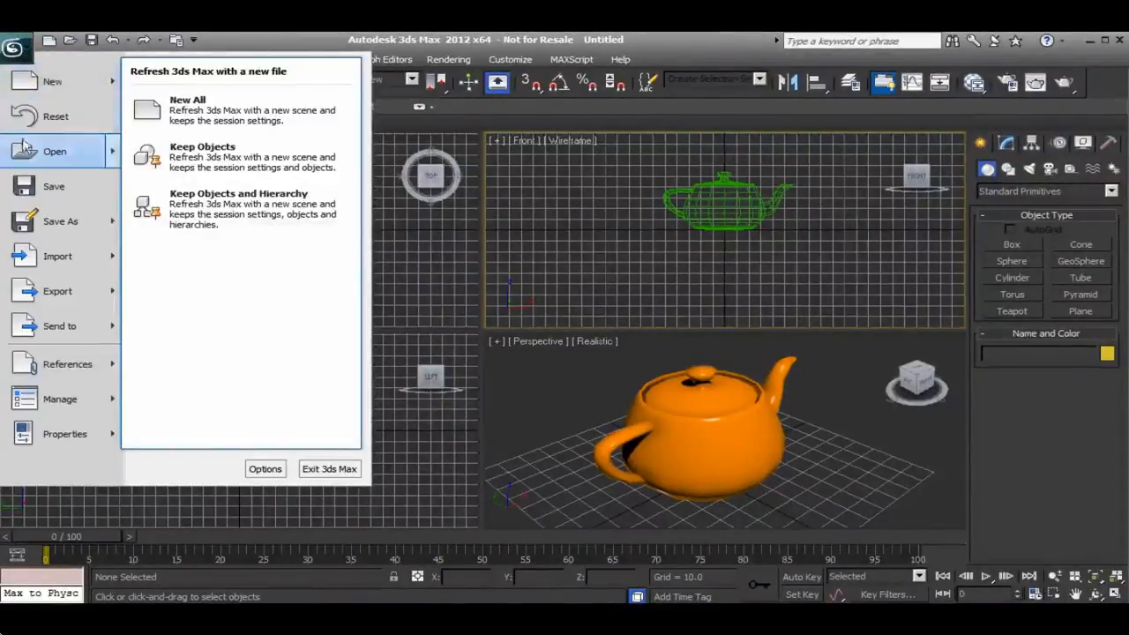
mouse_move(52, 159)
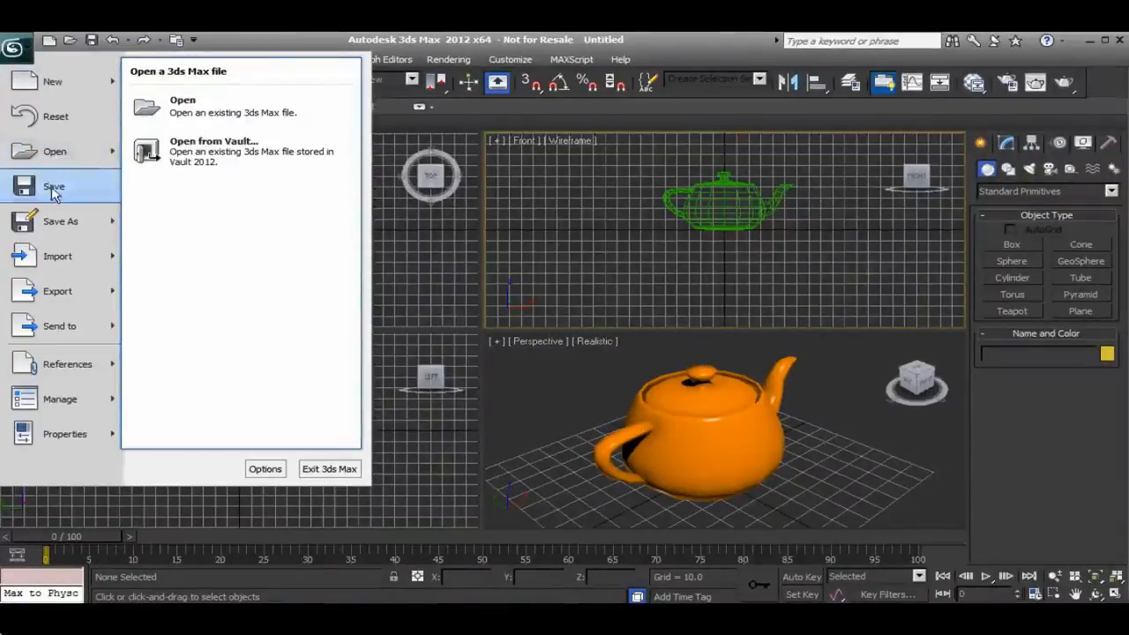
mouse_move(66, 228)
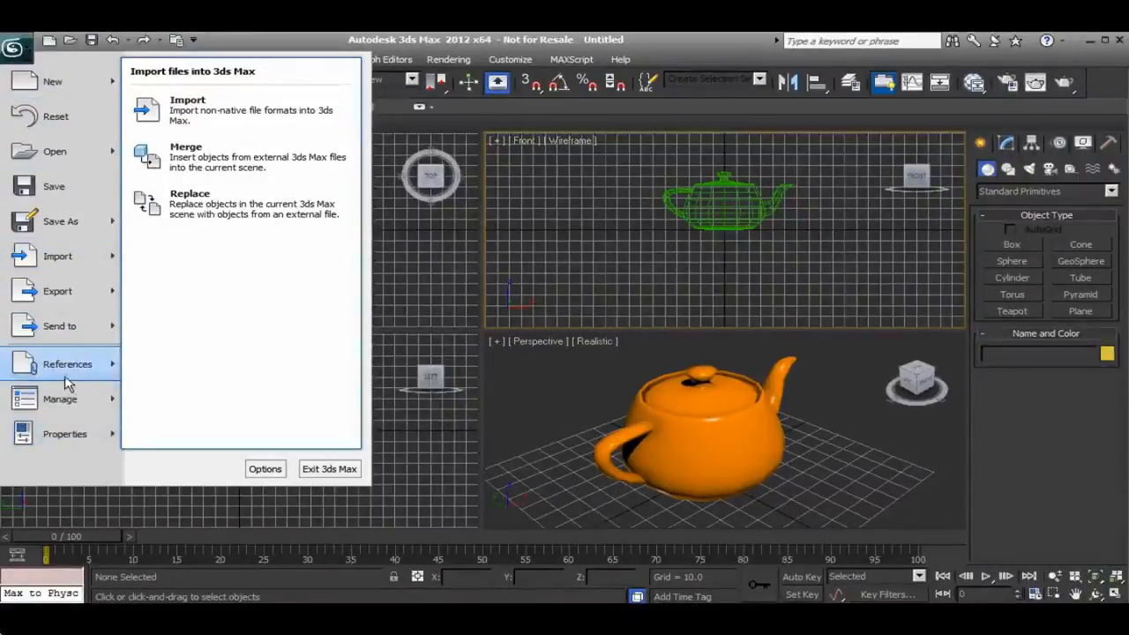
mouse_move(73, 298)
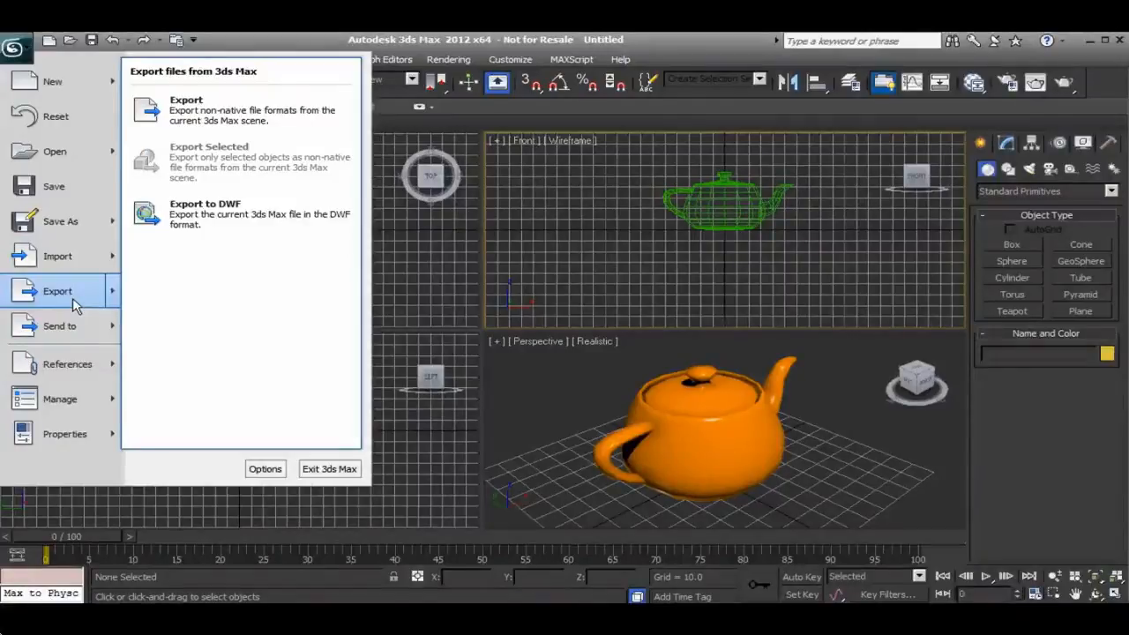
mouse_move(63, 277)
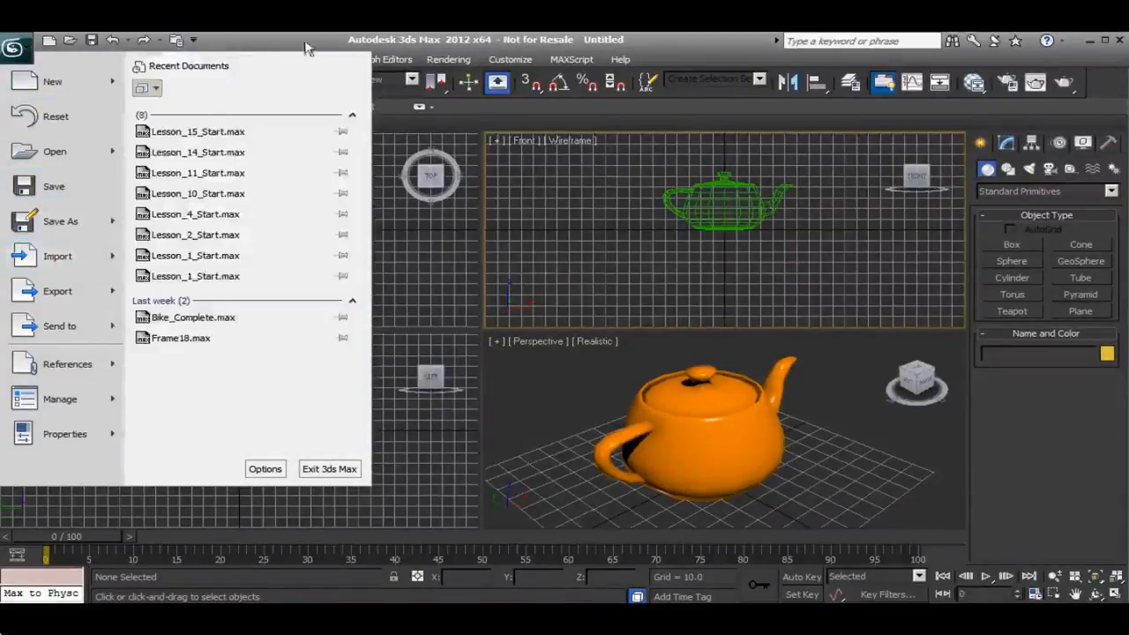
click(330, 43)
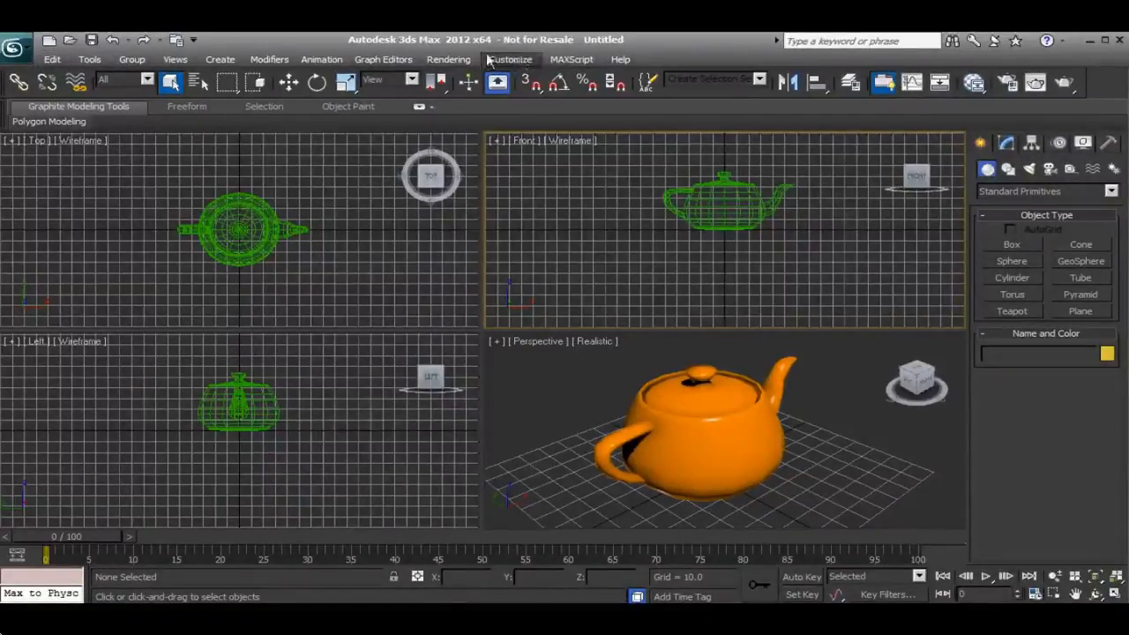
click(220, 59)
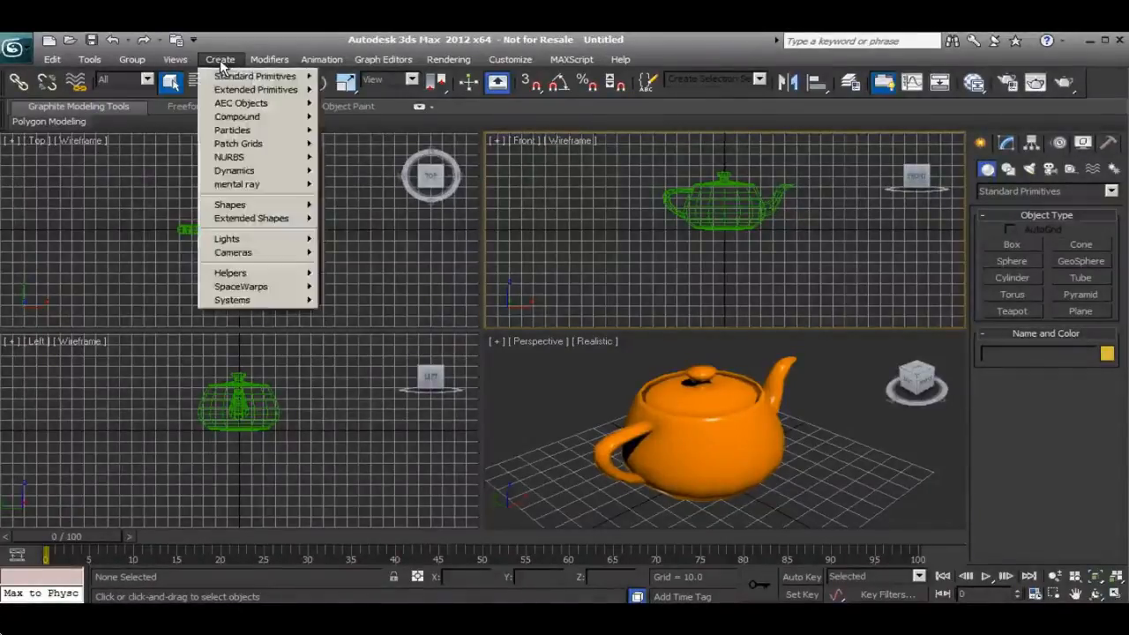
click(233, 43)
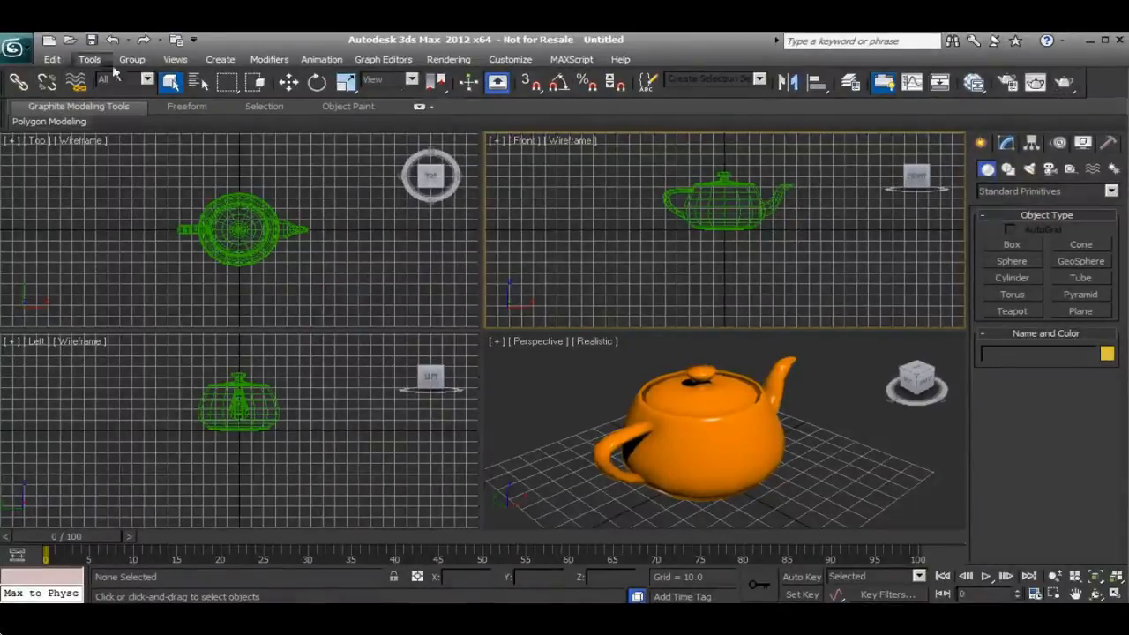
mouse_move(38, 127)
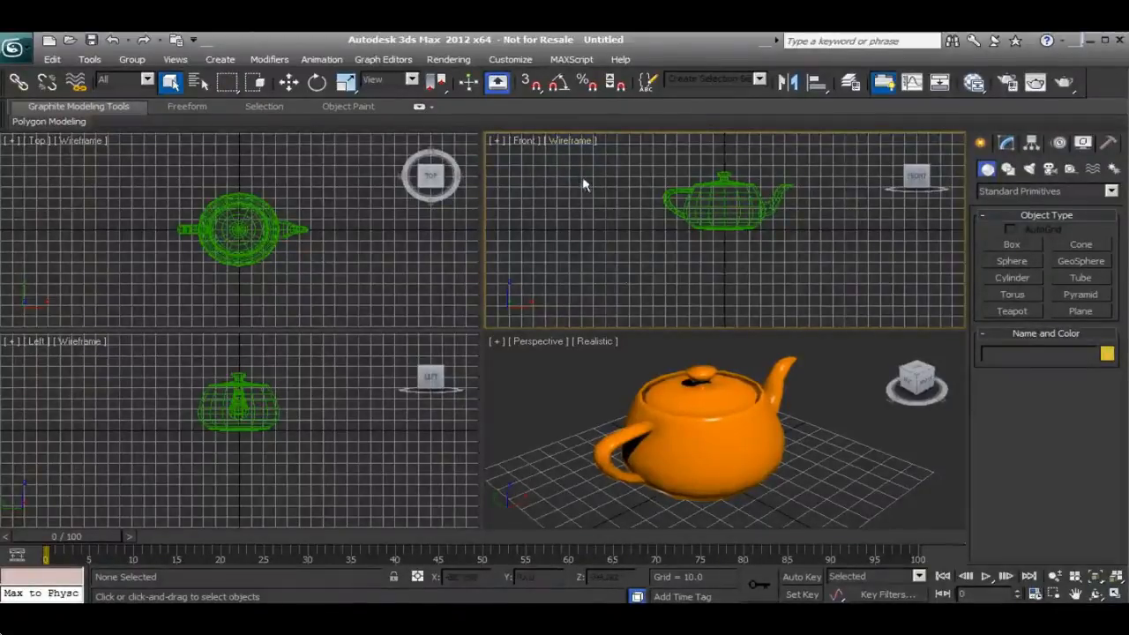
Select the teapot and try rotating it about its vertical axis in the perspective view with Angle Snap on.
click(558, 84)
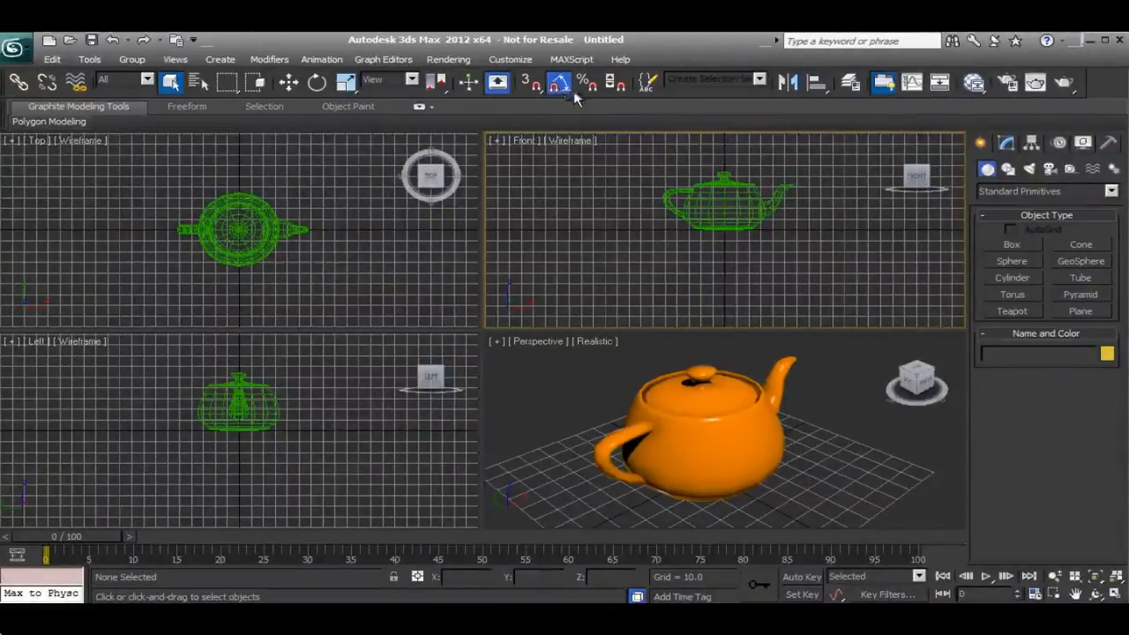
click(318, 84)
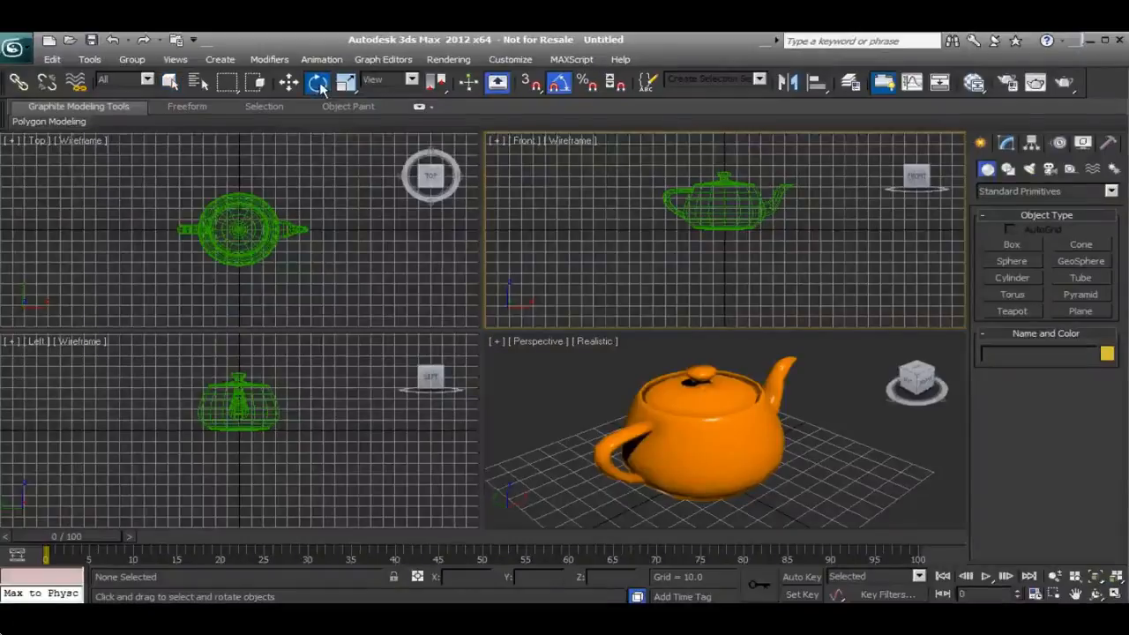
click(663, 436)
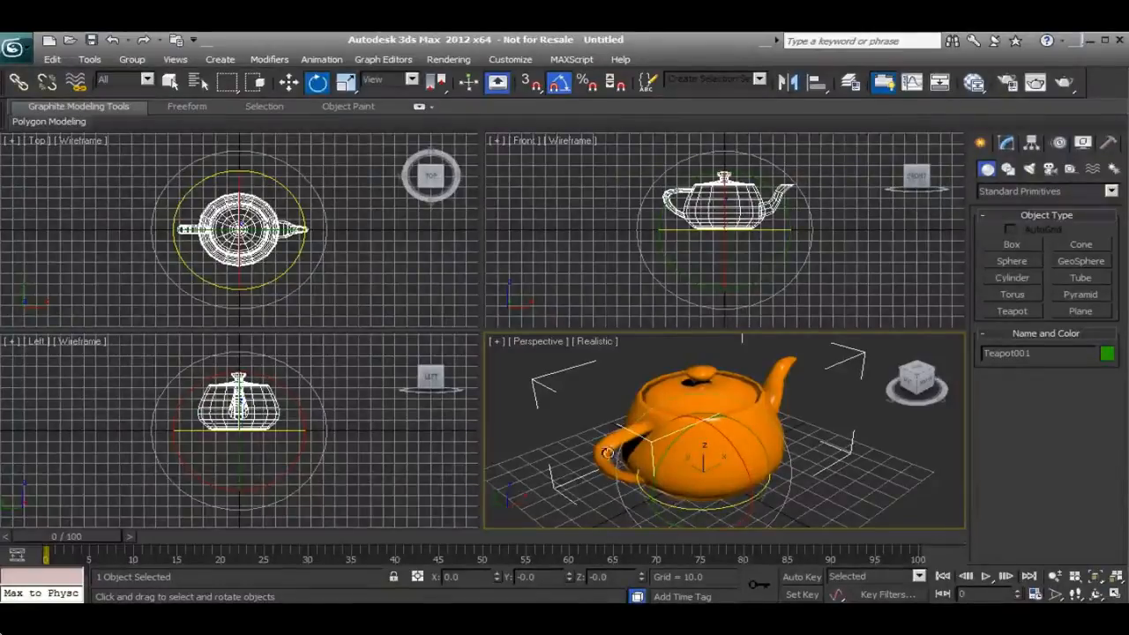
mouse_move(667, 506)
mouse_down()
mouse_move(680, 509)
mouse_move(739, 393)
mouse_move(622, 430)
mouse_move(684, 489)
mouse_move(750, 500)
mouse_move(667, 499)
mouse_up()
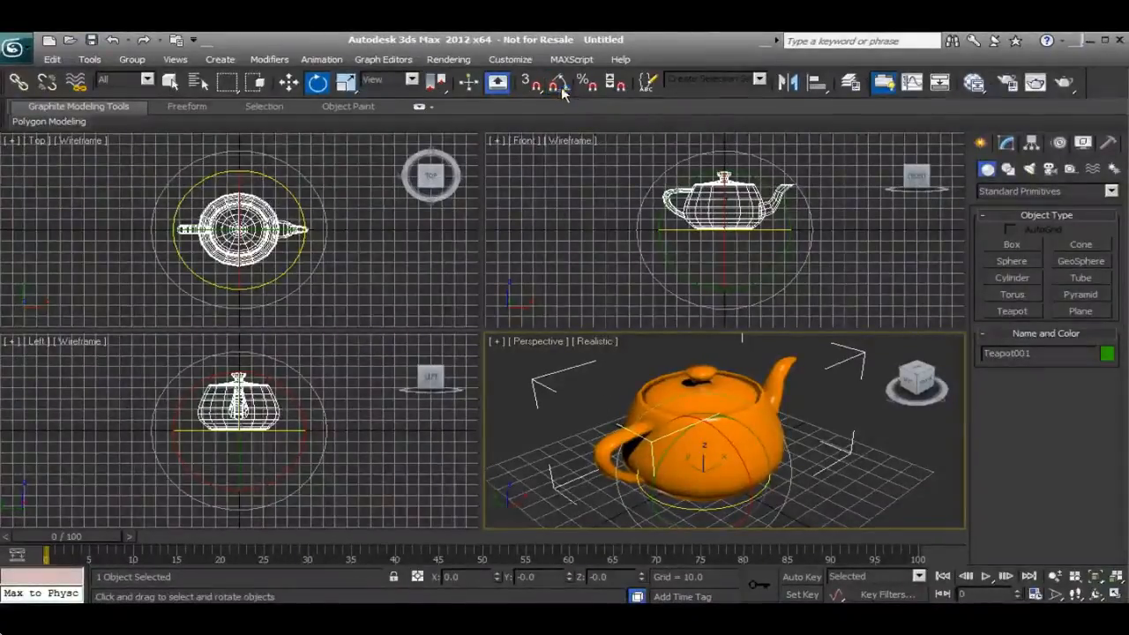
click(170, 82)
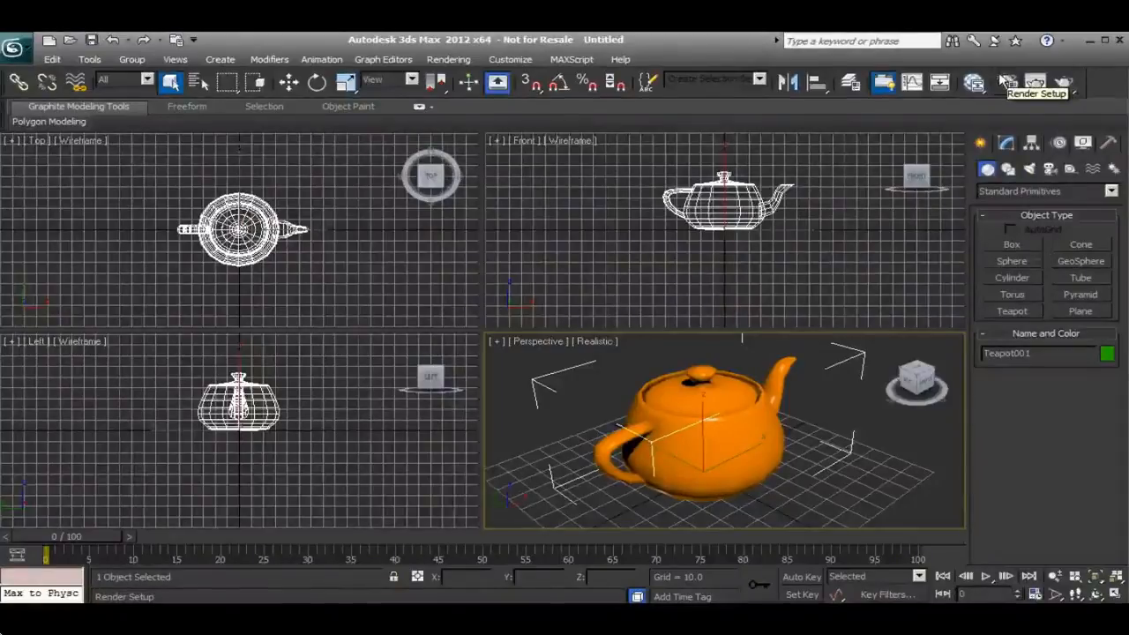
Render the perspective view of the teapot and close the rendered image.
click(1066, 84)
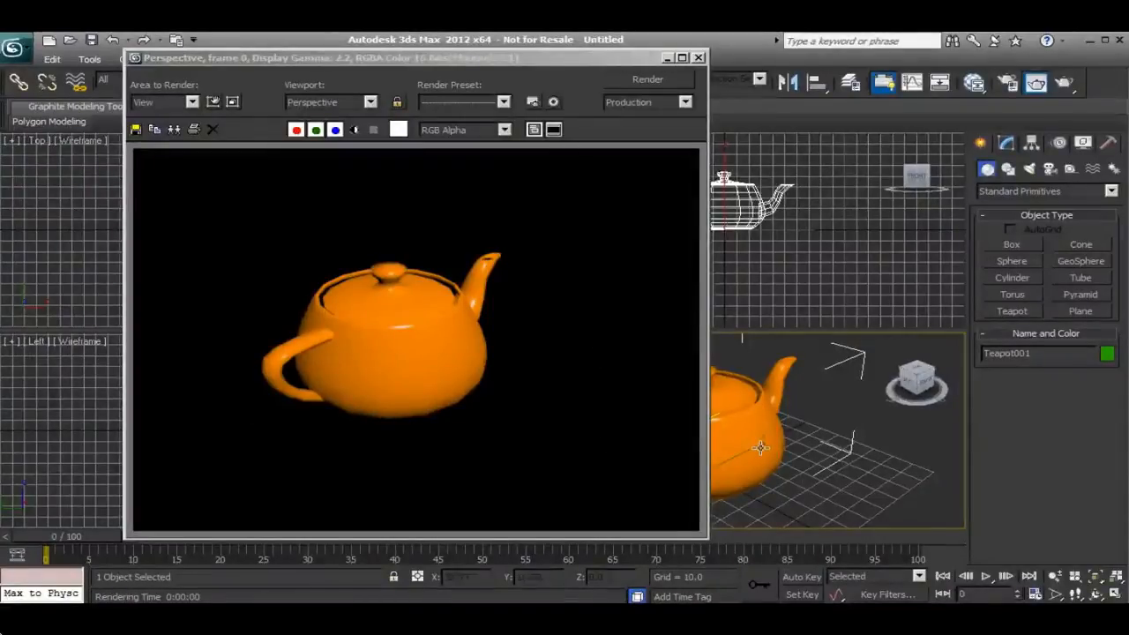
click(698, 58)
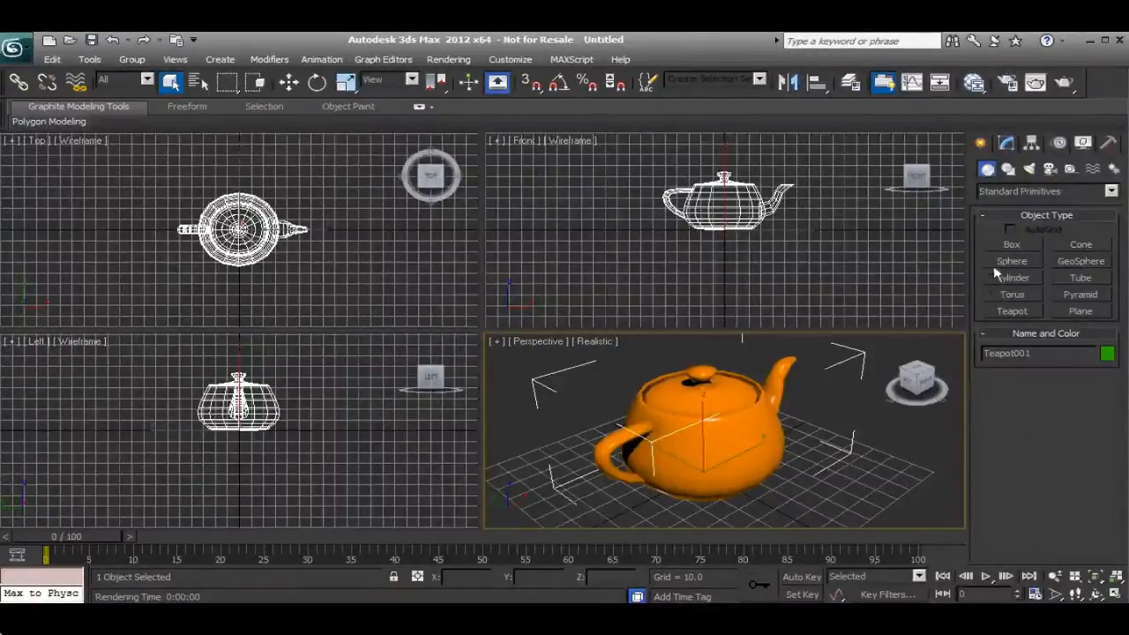
Examine the teapot's Modify parameters, followed by the Hierarchy, Motion, Display and Utilities options.
click(1006, 144)
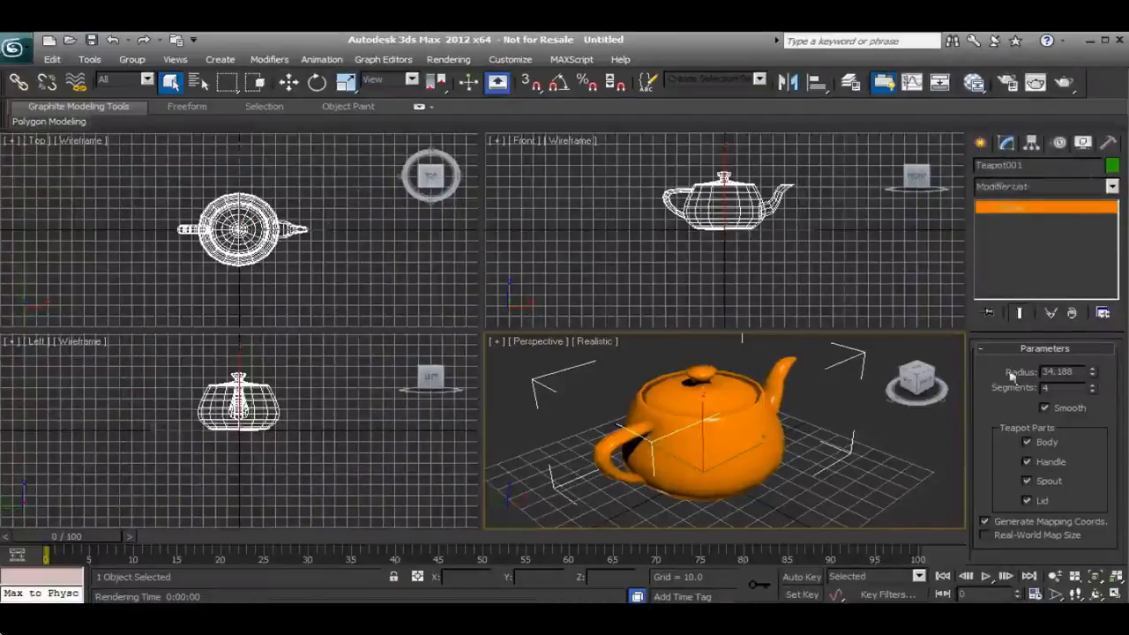
click(1030, 144)
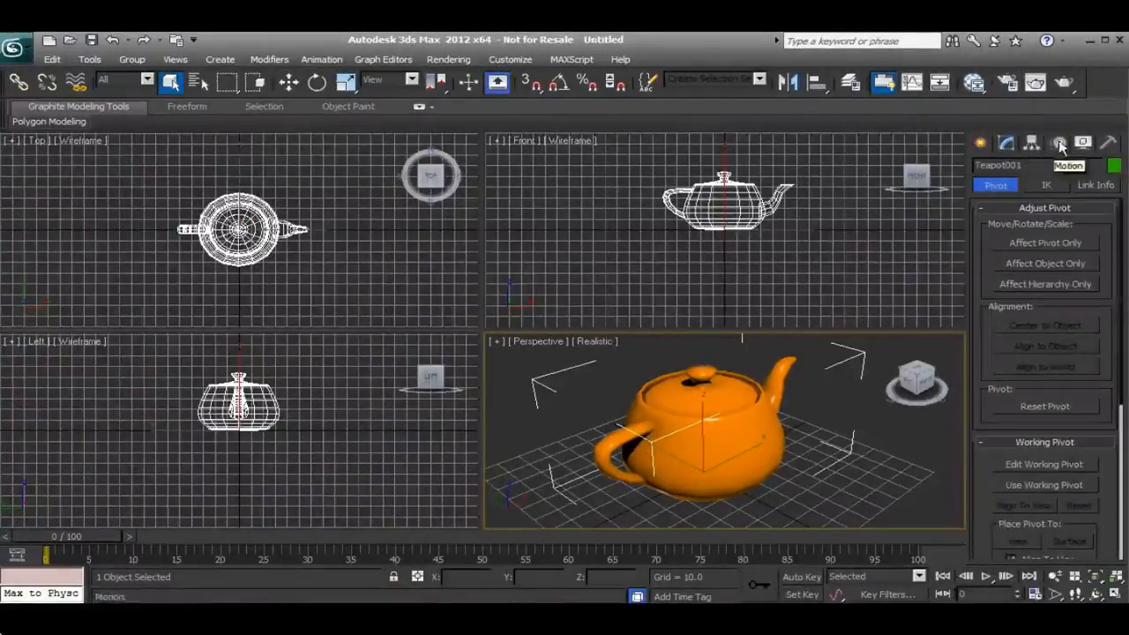
click(1058, 143)
click(1083, 144)
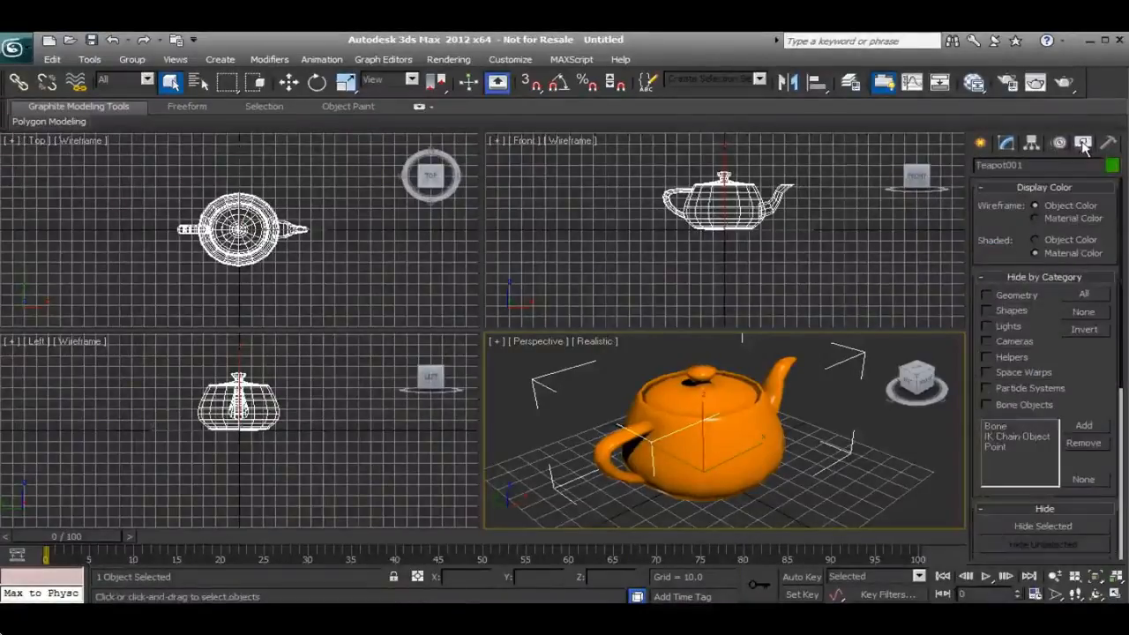
click(1108, 143)
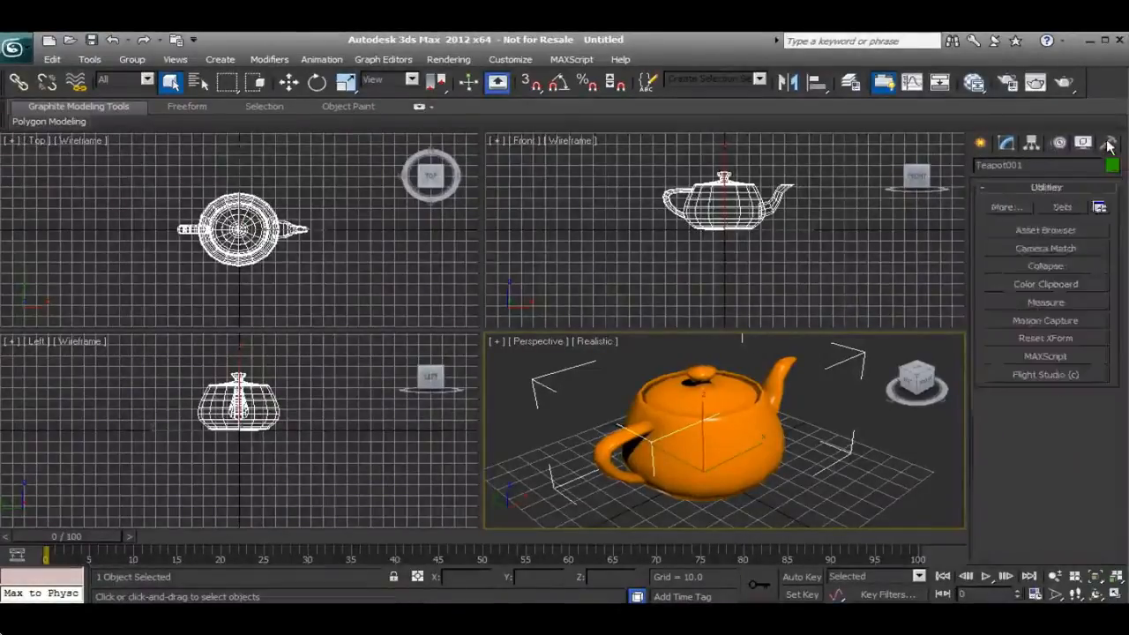
Examine the creation categories Geometry, Shapes, Lights, Cameras, Helpers, Space Warps and Systems, and return to Geometry.
click(983, 144)
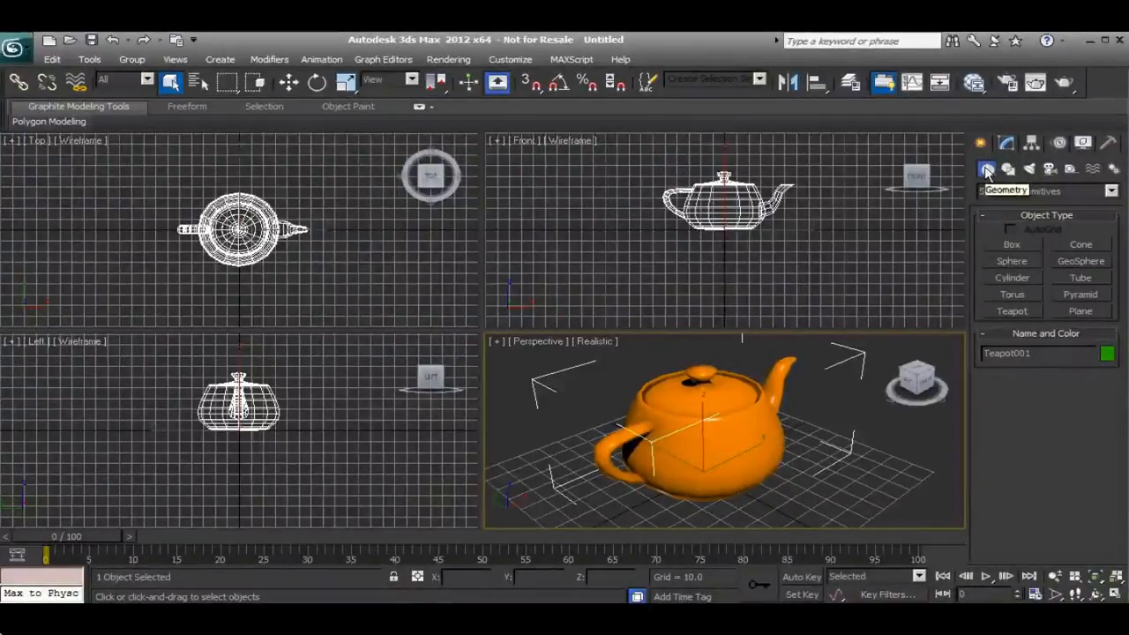
click(1008, 169)
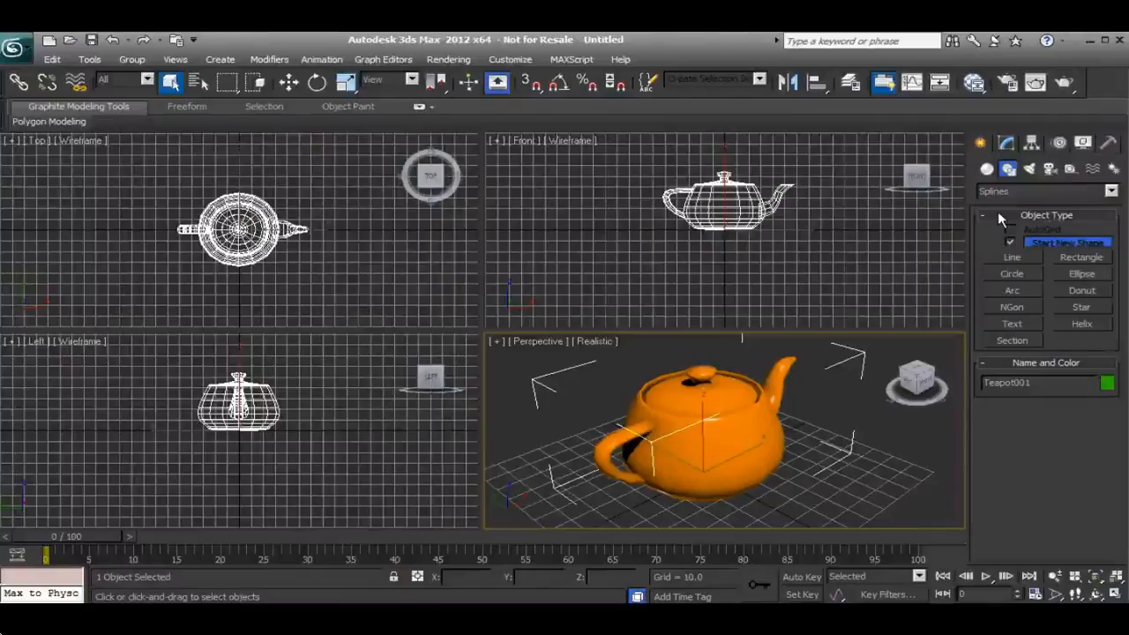
click(1031, 173)
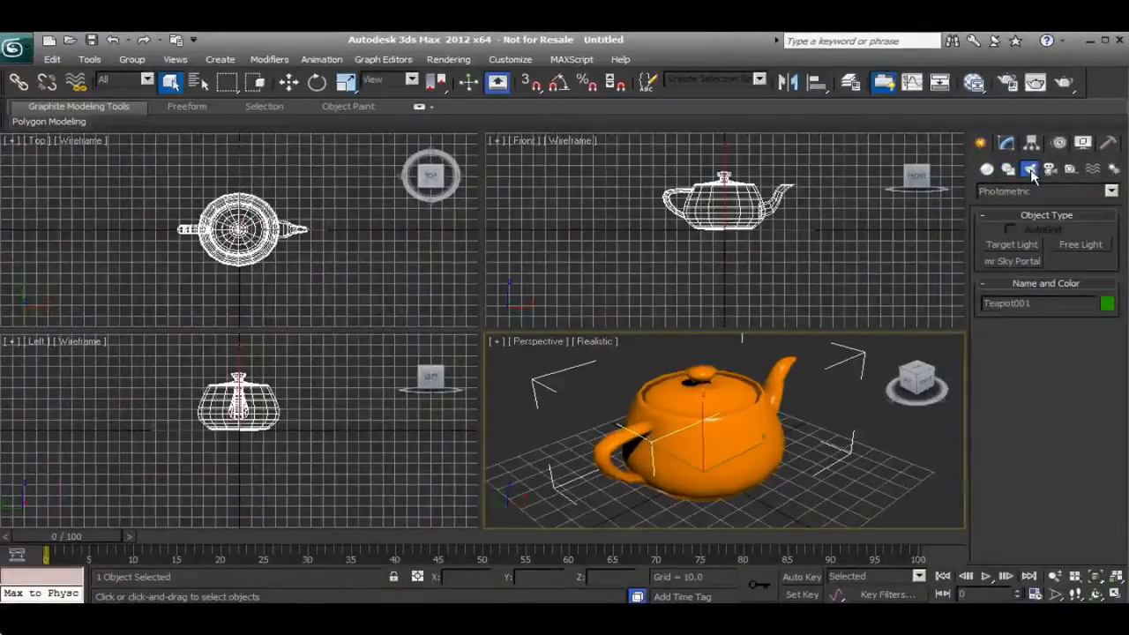
click(1049, 170)
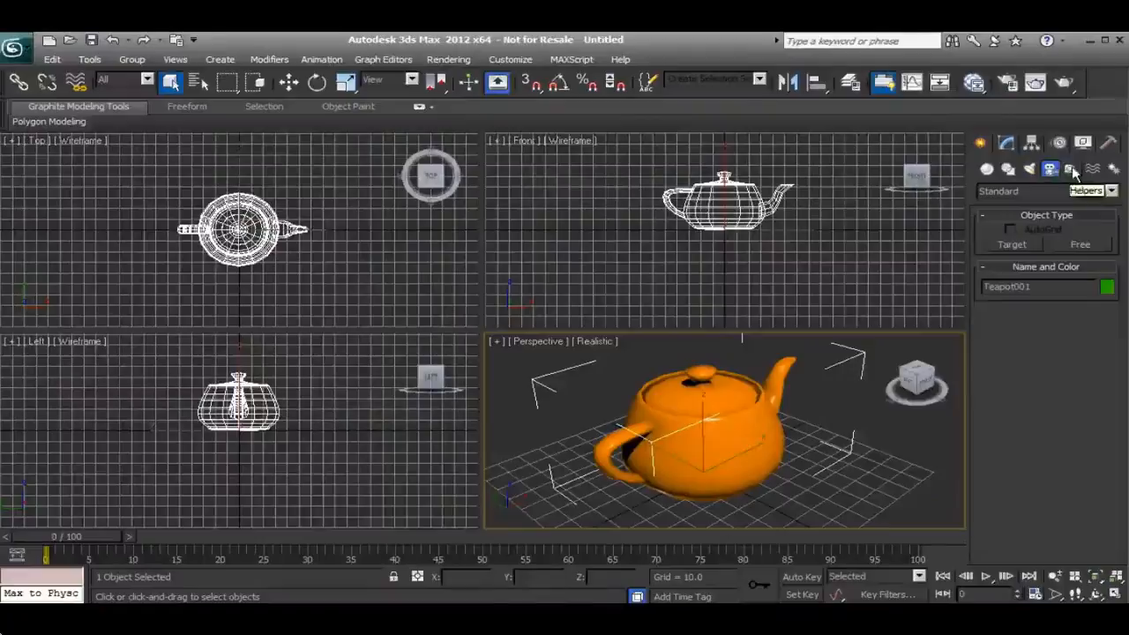
click(1070, 170)
click(1092, 169)
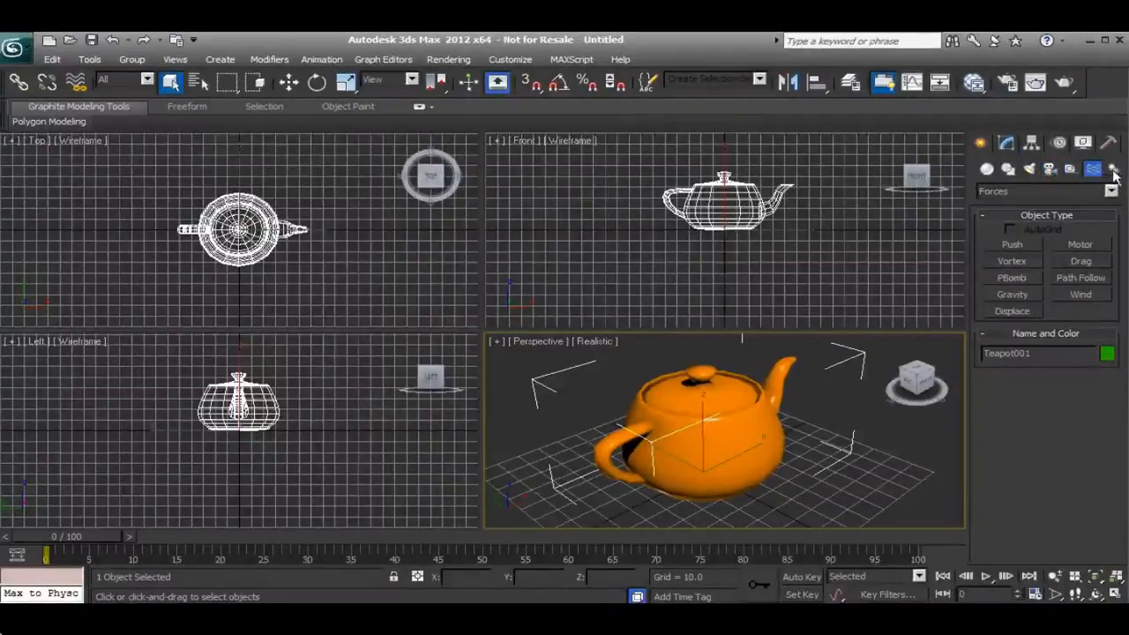
click(1114, 171)
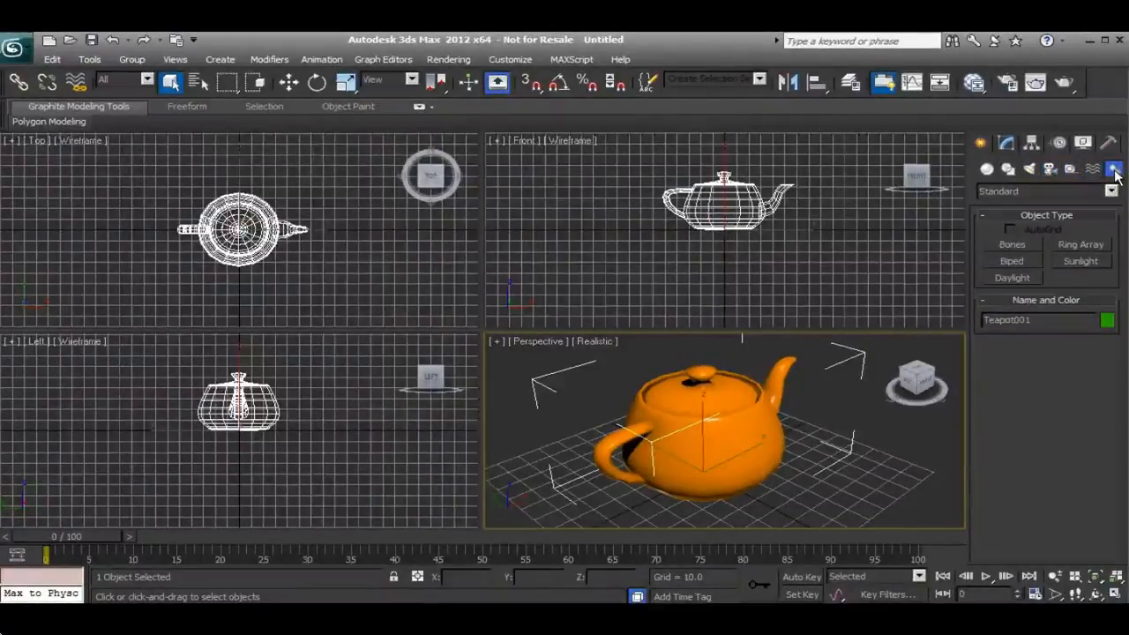
click(986, 168)
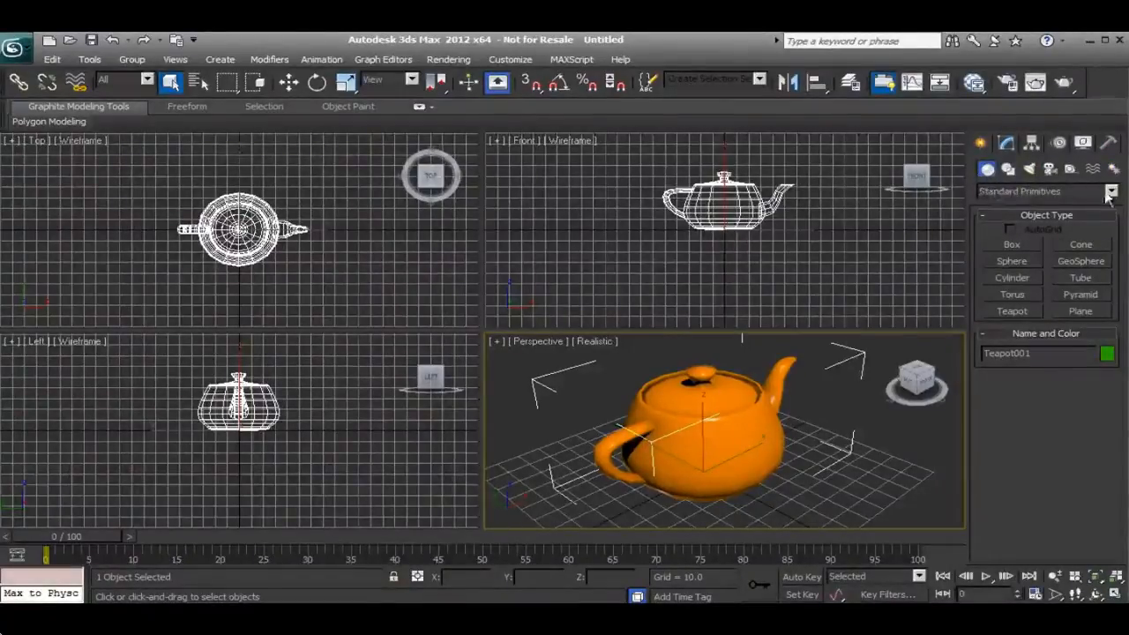
click(1007, 168)
click(1028, 169)
click(1049, 169)
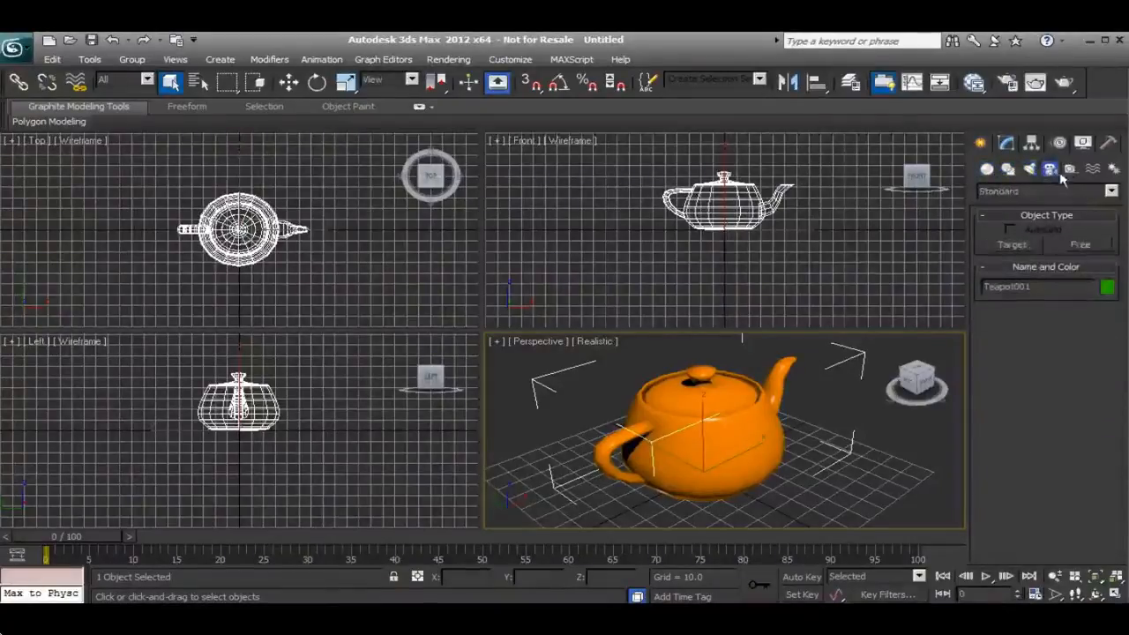
click(1069, 169)
click(1092, 169)
click(1113, 169)
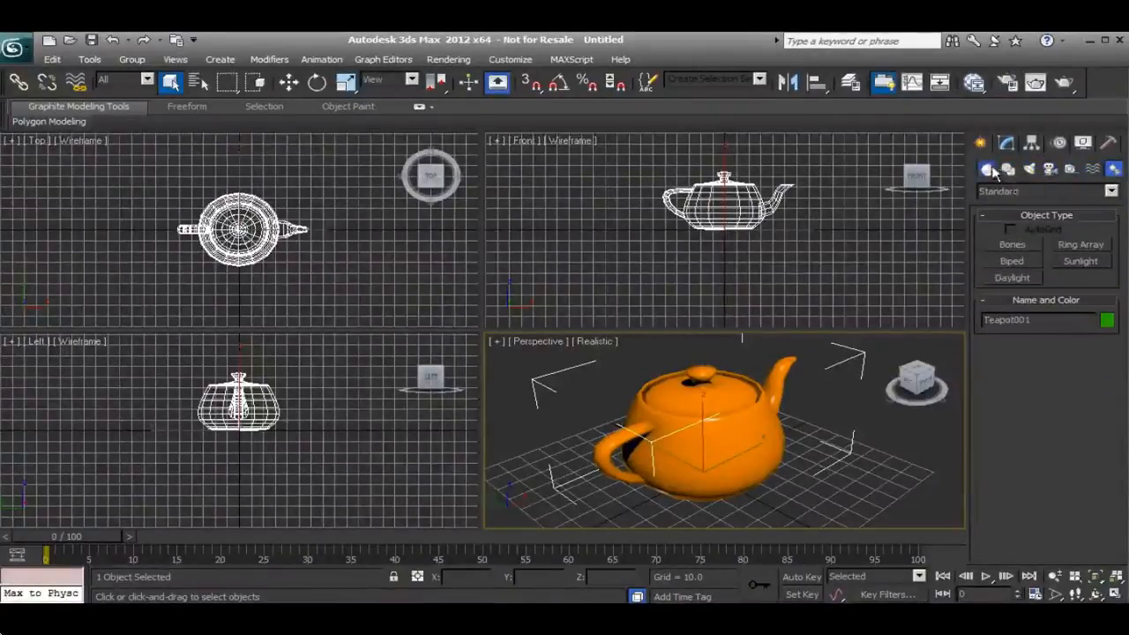
click(989, 169)
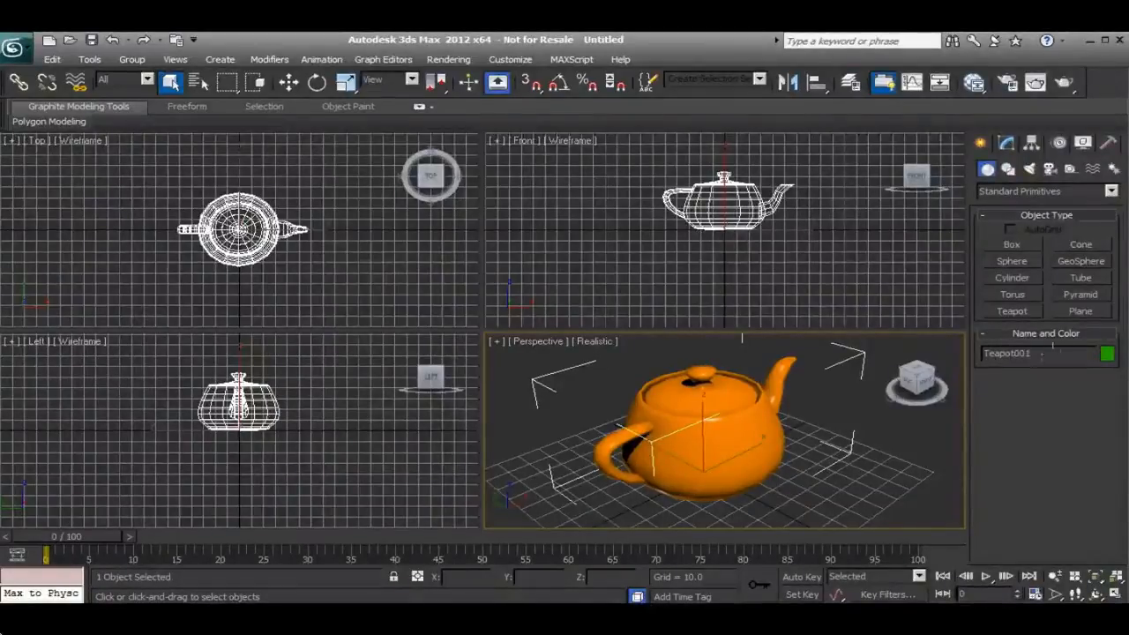
Examine the object types under Standard Primitives and Extended Primitives, and return to the Standard Primitives creation options.
click(1110, 190)
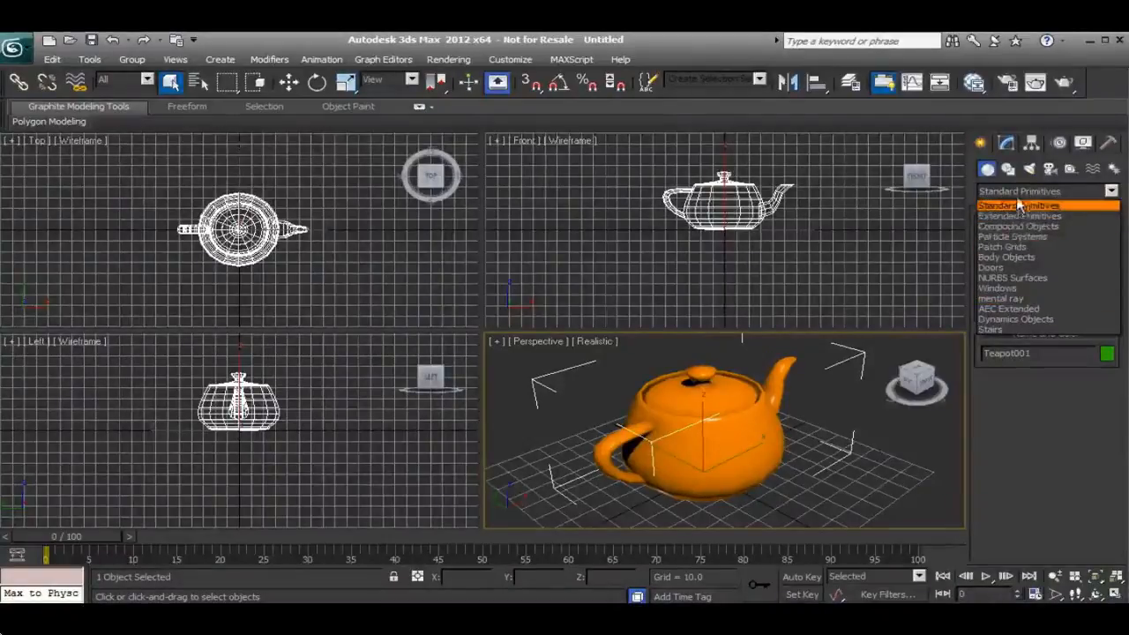
click(1062, 205)
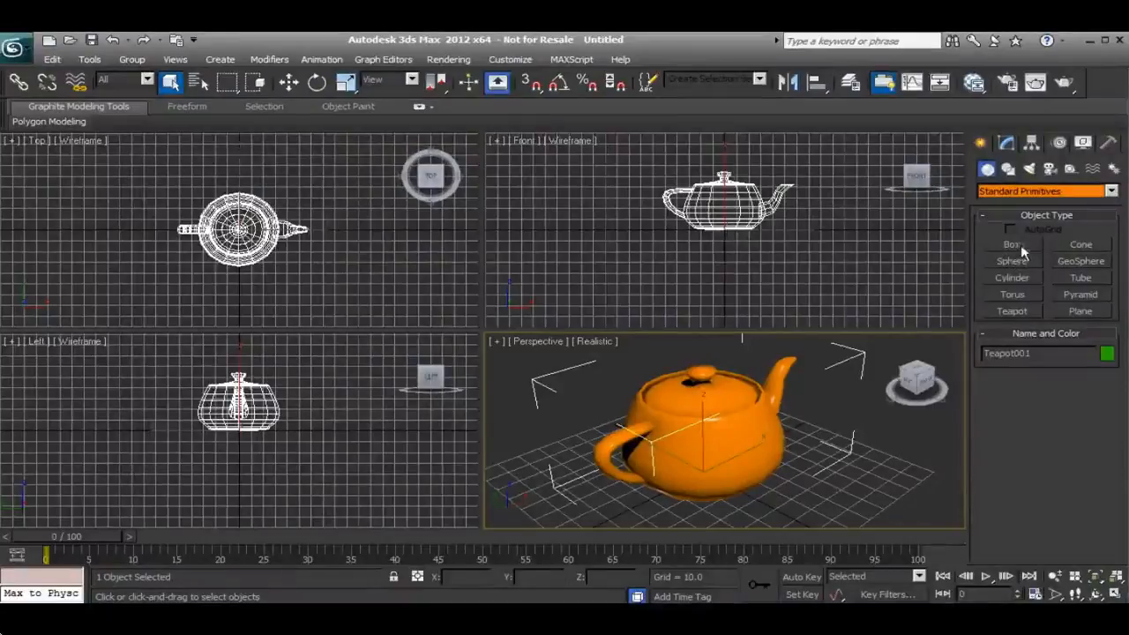
click(1079, 194)
click(1014, 217)
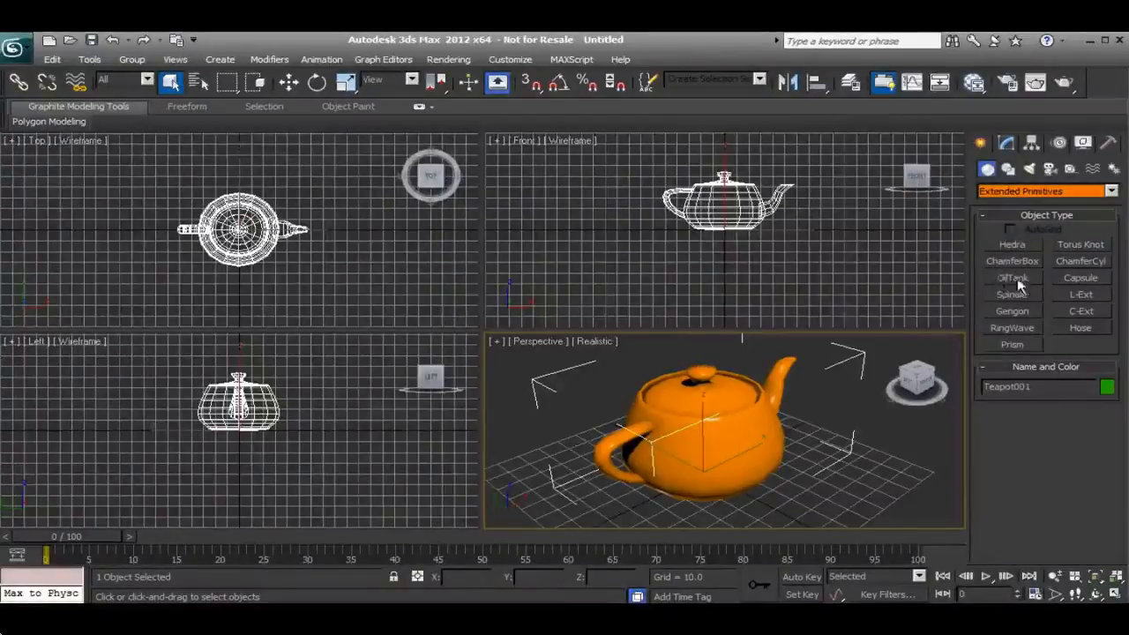
click(1003, 193)
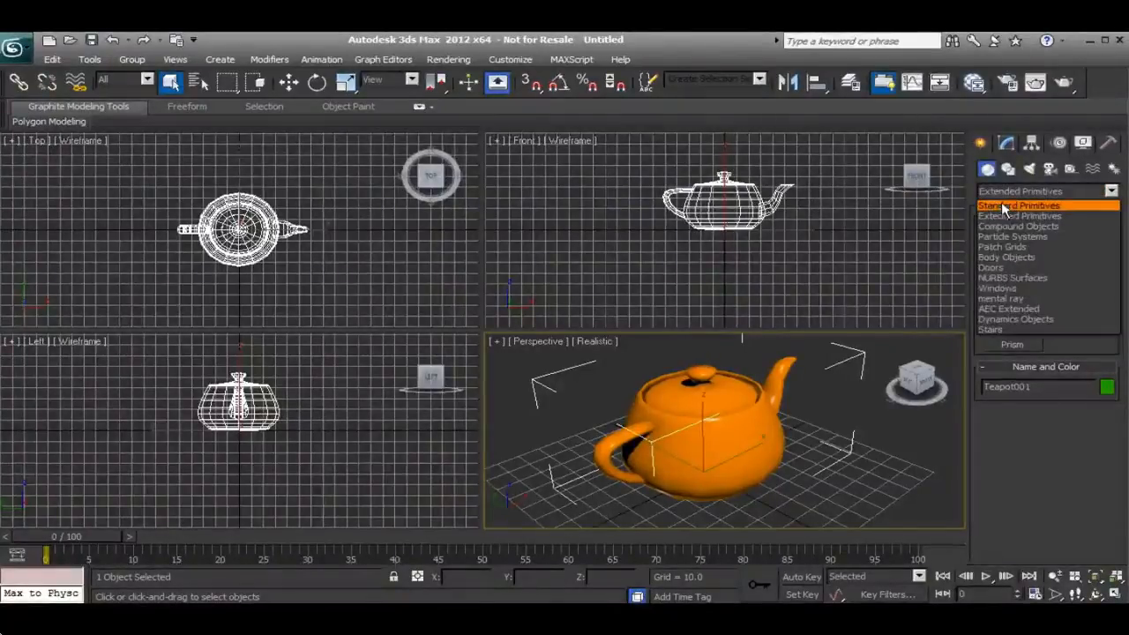
click(1003, 207)
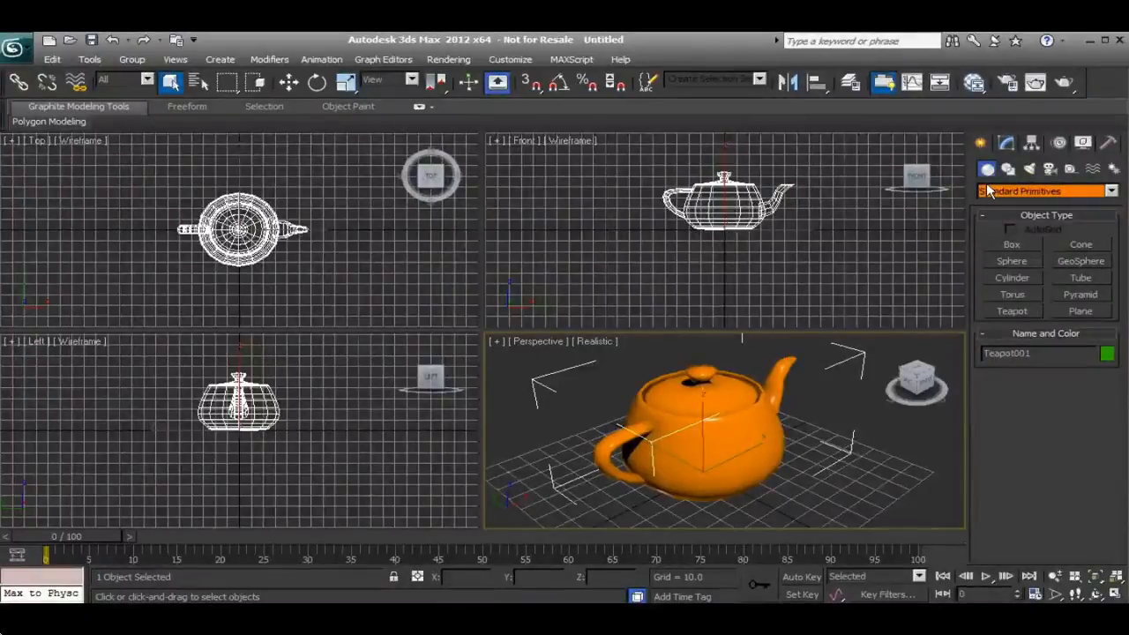
click(1008, 146)
click(982, 146)
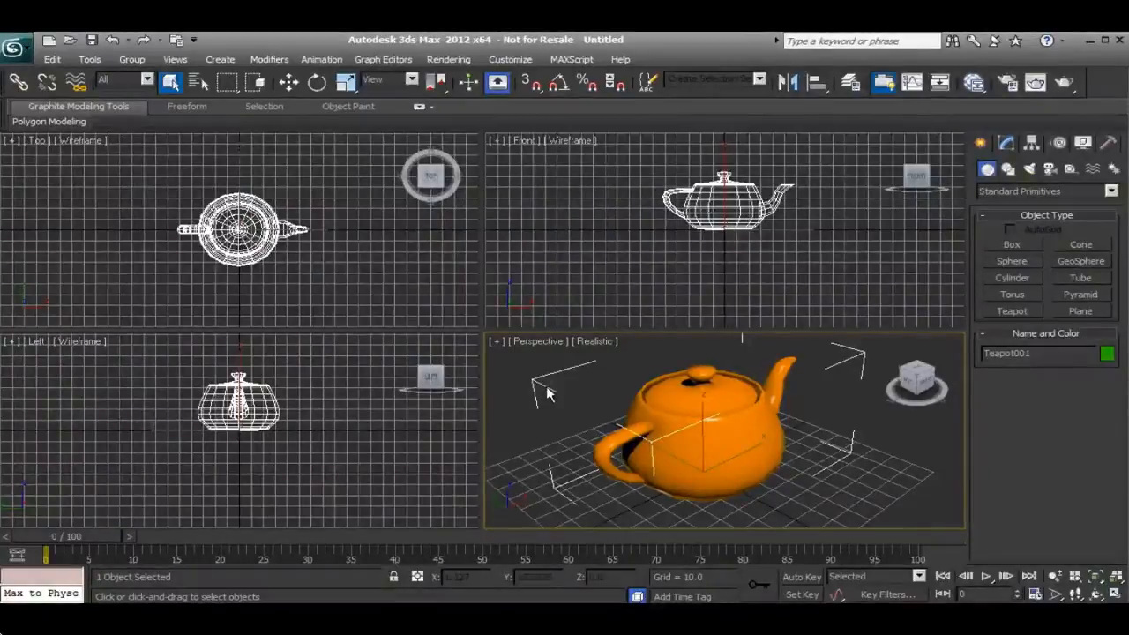
Deselect the teapot and activate the different viewports in turn, finishing with the Perspective viewport active.
click(554, 286)
click(417, 270)
click(394, 366)
click(522, 379)
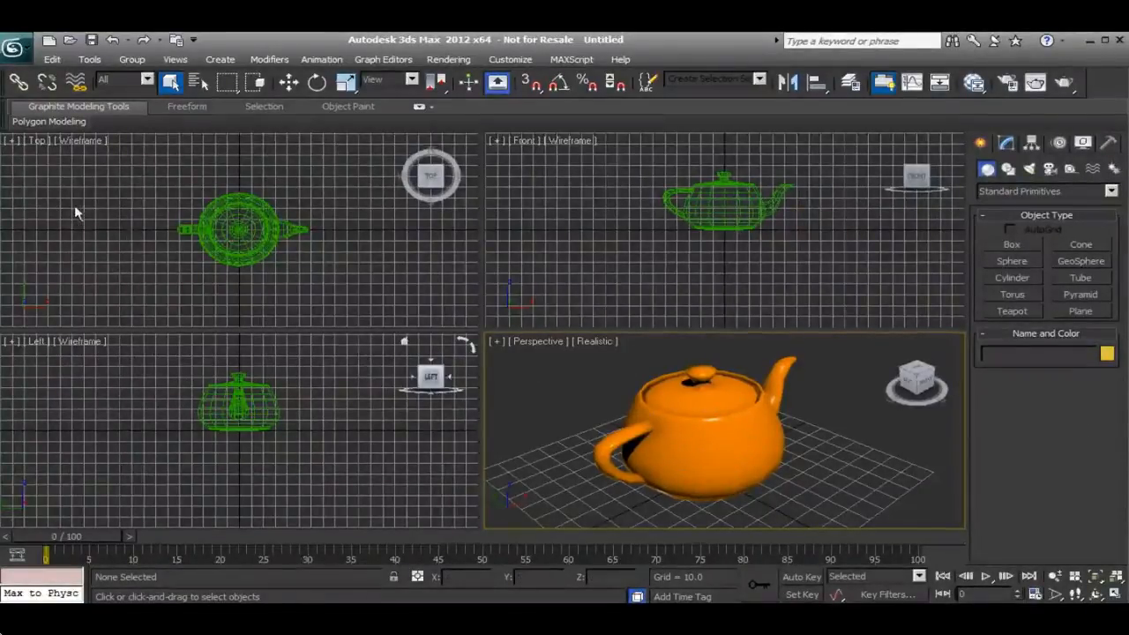
click(71, 342)
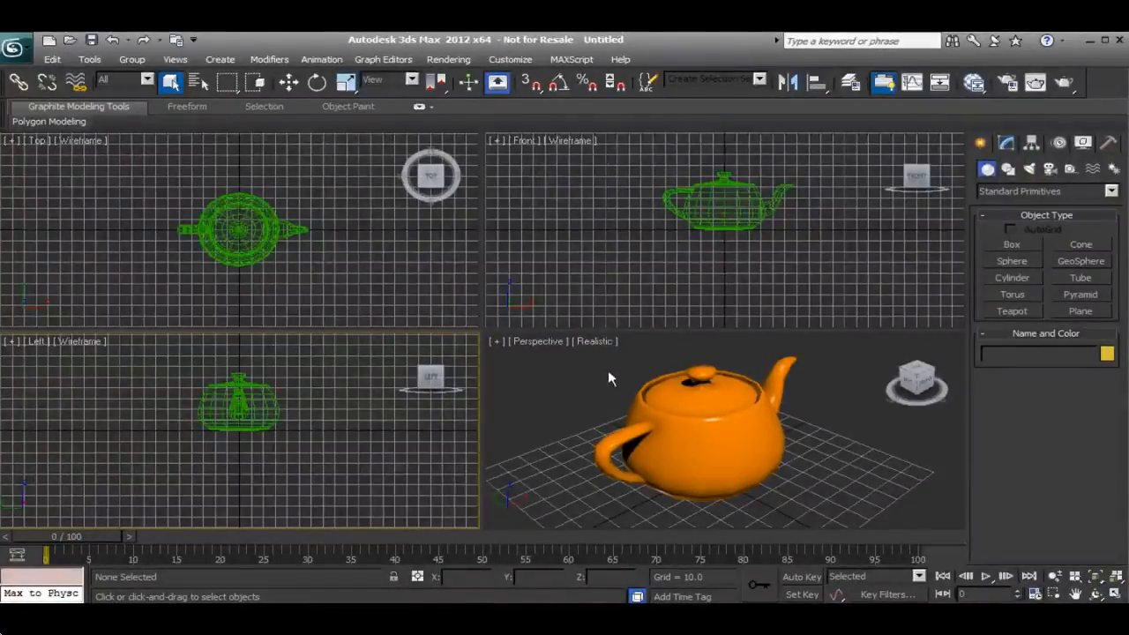
click(601, 411)
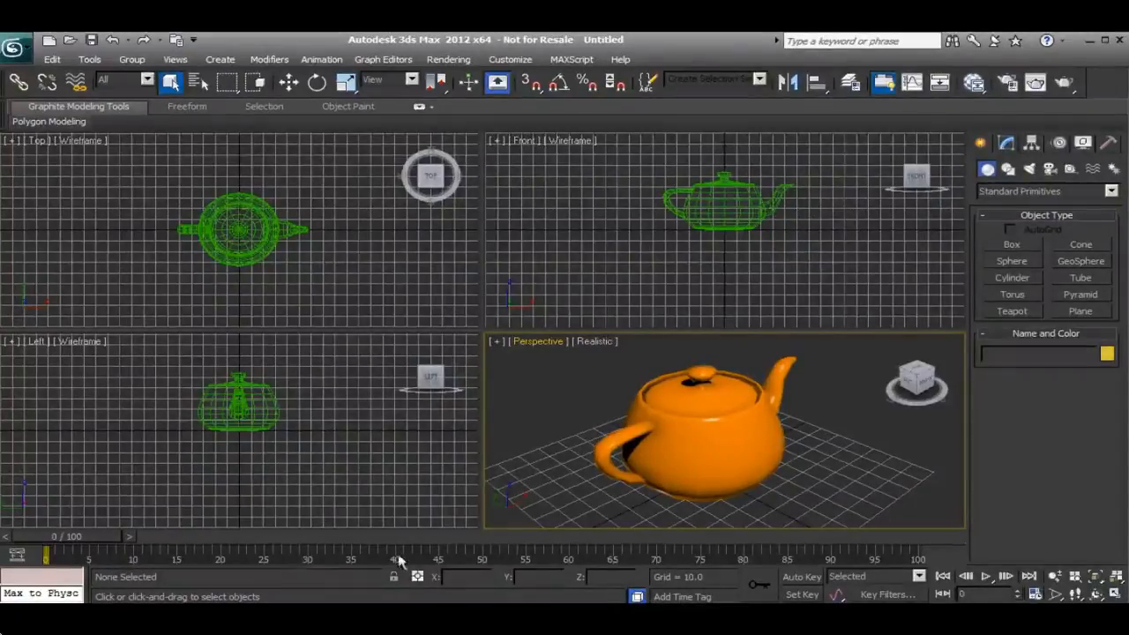
Try the time slider, play and stop the animation, and return the time slider to frame 0.
drag(48, 540, 27, 527)
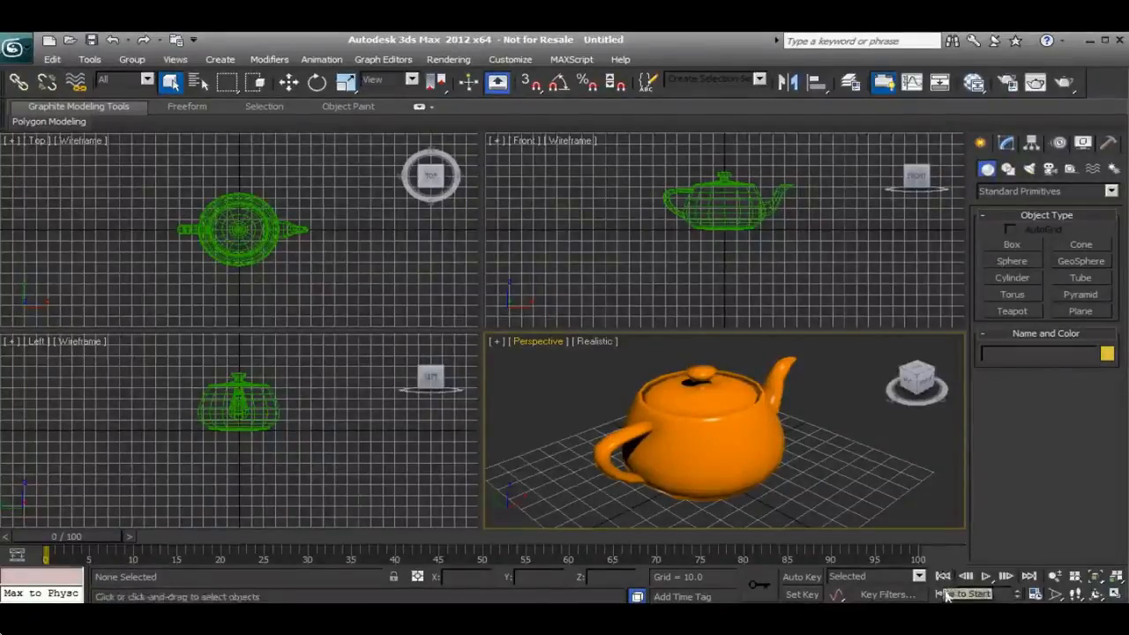
click(985, 577)
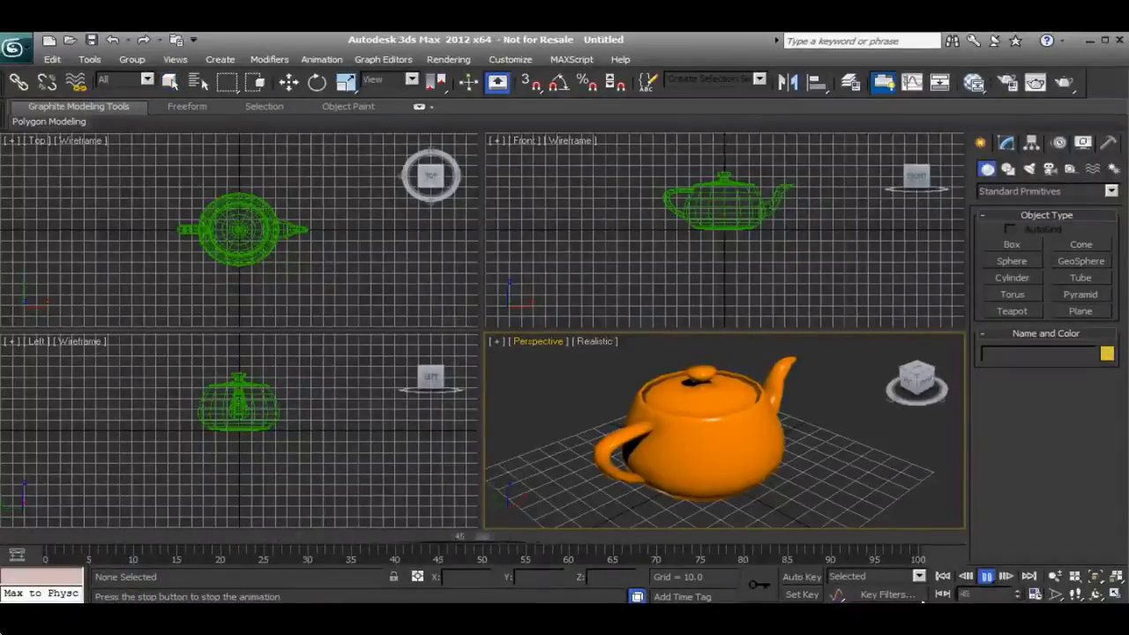
click(985, 577)
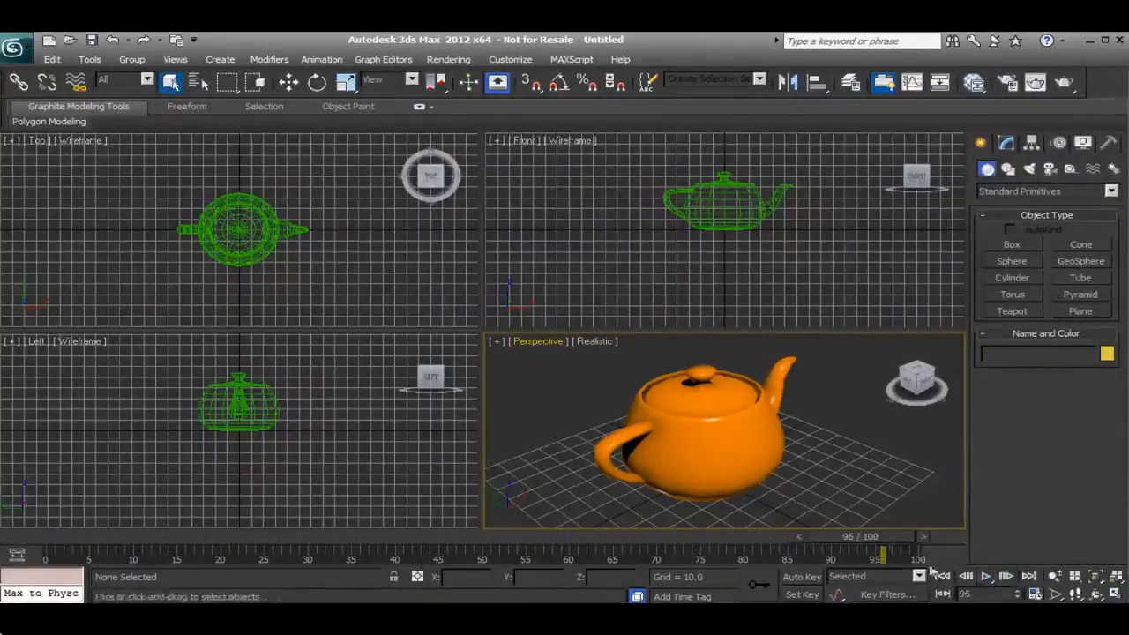
drag(860, 536, 44, 537)
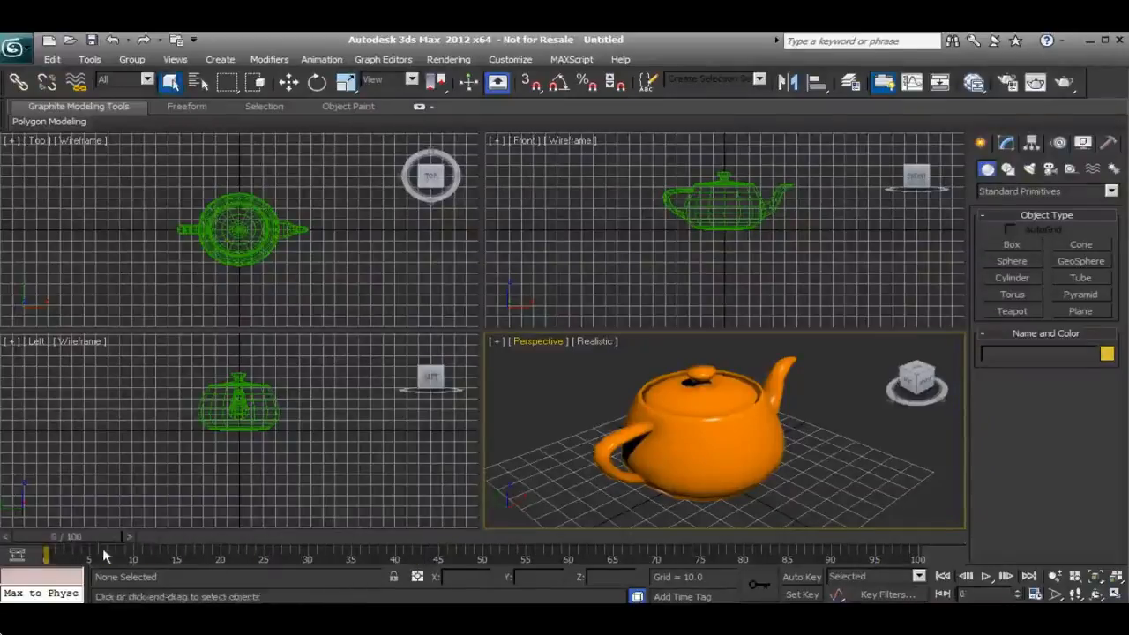